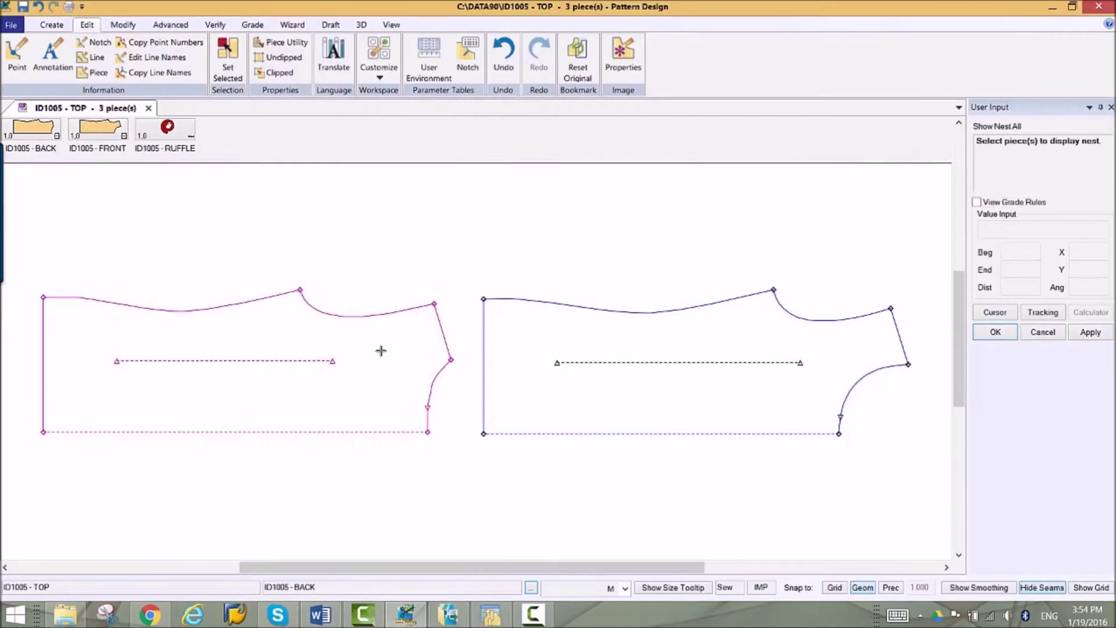
Show every graded size on the BACK and FRONT pieces, then open the XS-XL rule table.
left_click(397, 349)
left_click(548, 326)
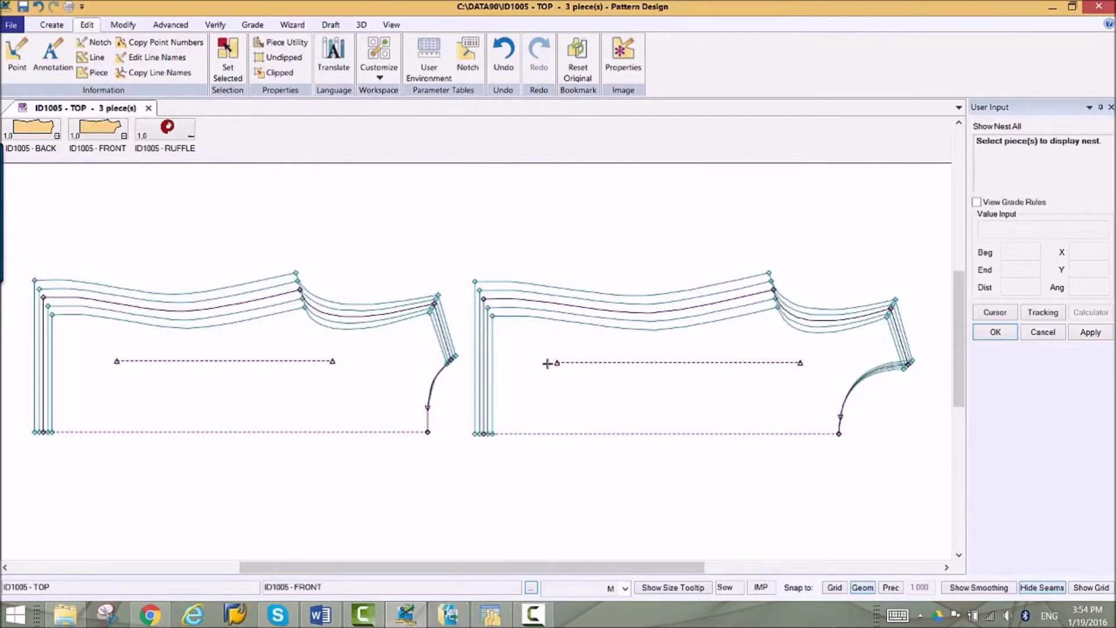
left_click(491, 615)
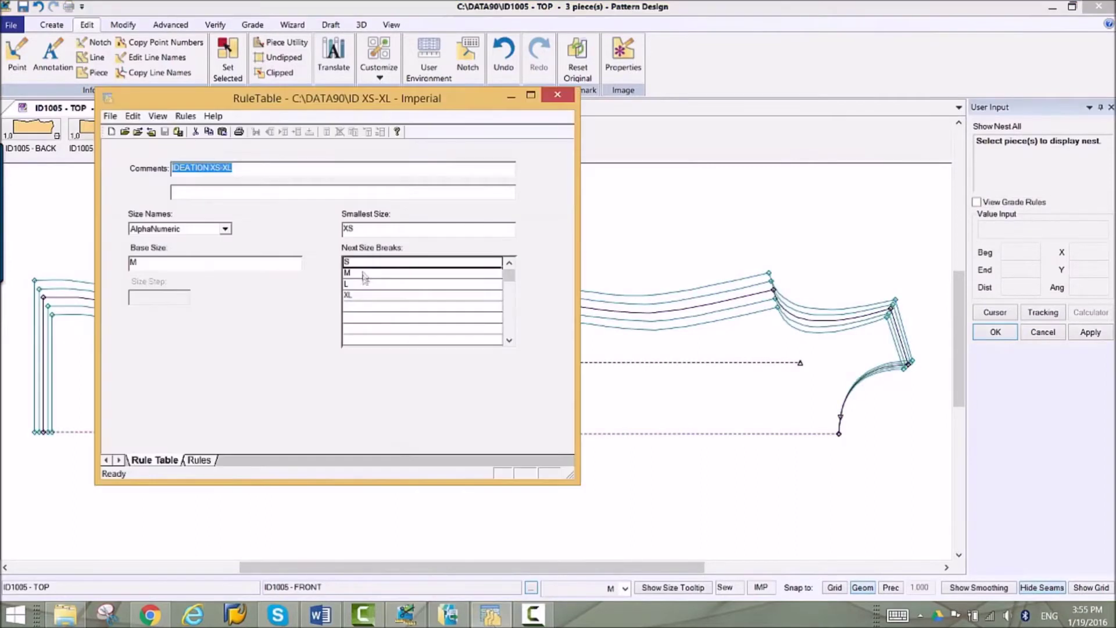
Review the size-break increments on the rule table's Rules tab.
left_click(200, 460)
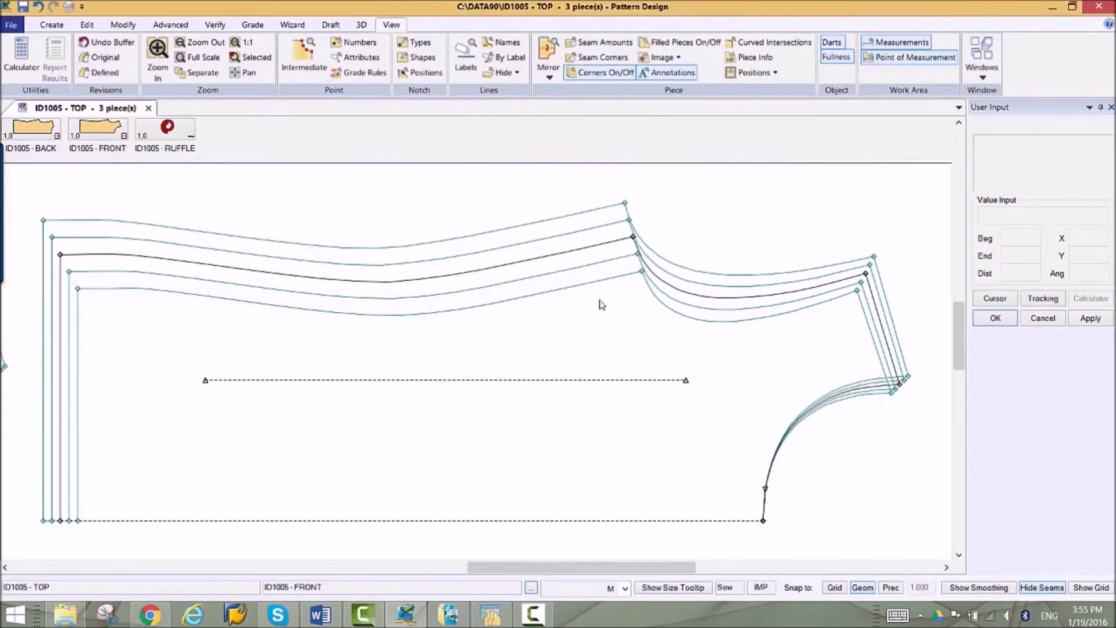
Set front point 23's Y growth to 0.375 at every size break with Edit Delta.
left_click(253, 25)
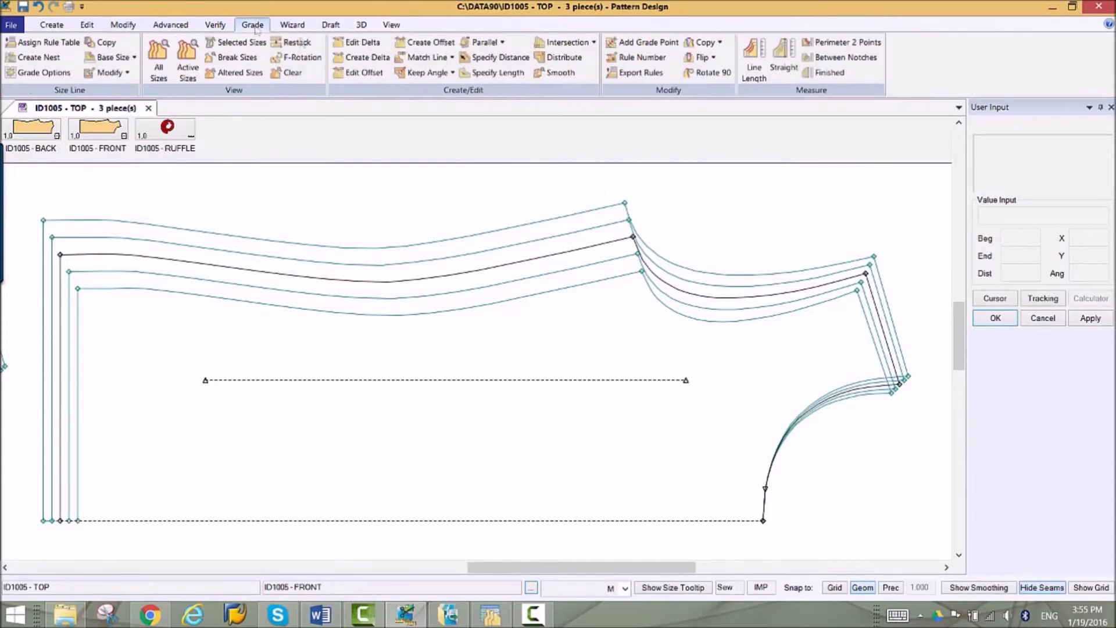
left_click(362, 42)
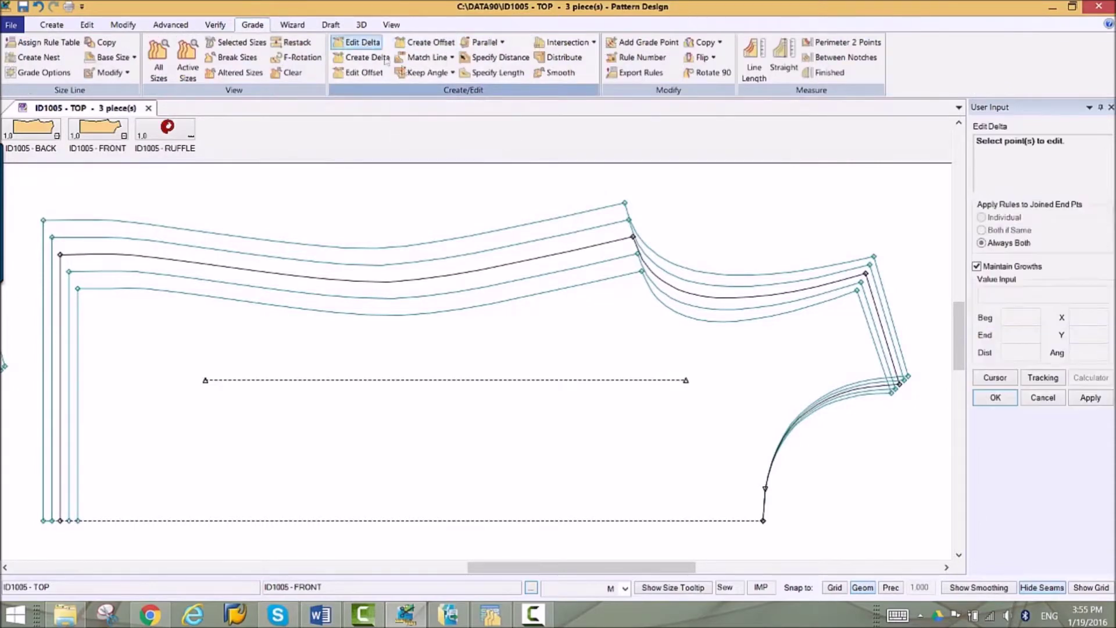
left_click(635, 234)
left_click(942, 273)
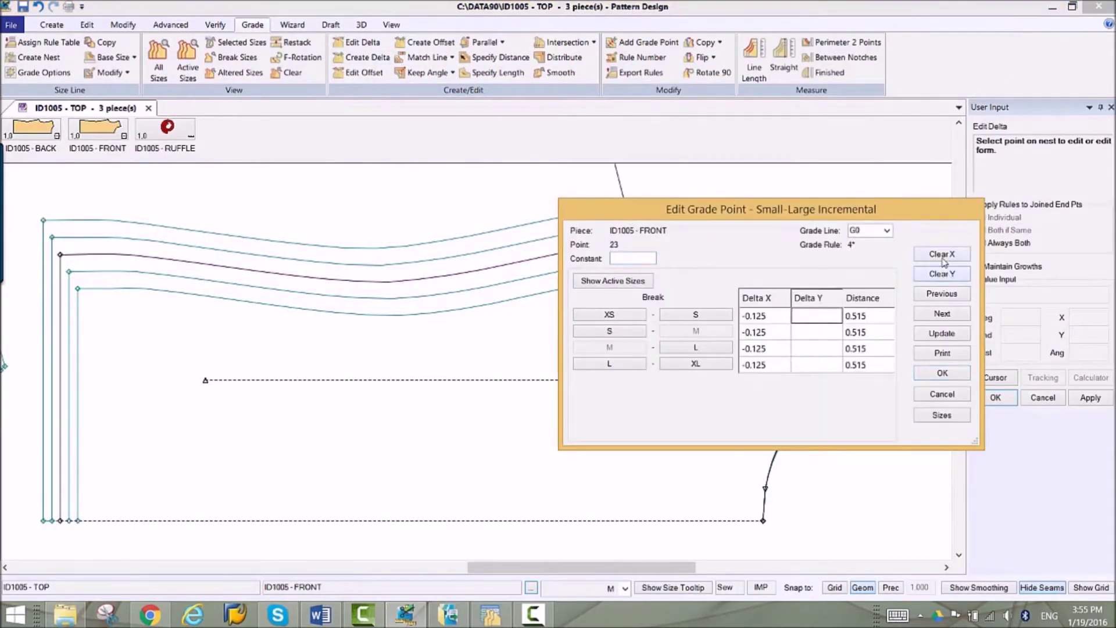
type("0.375")
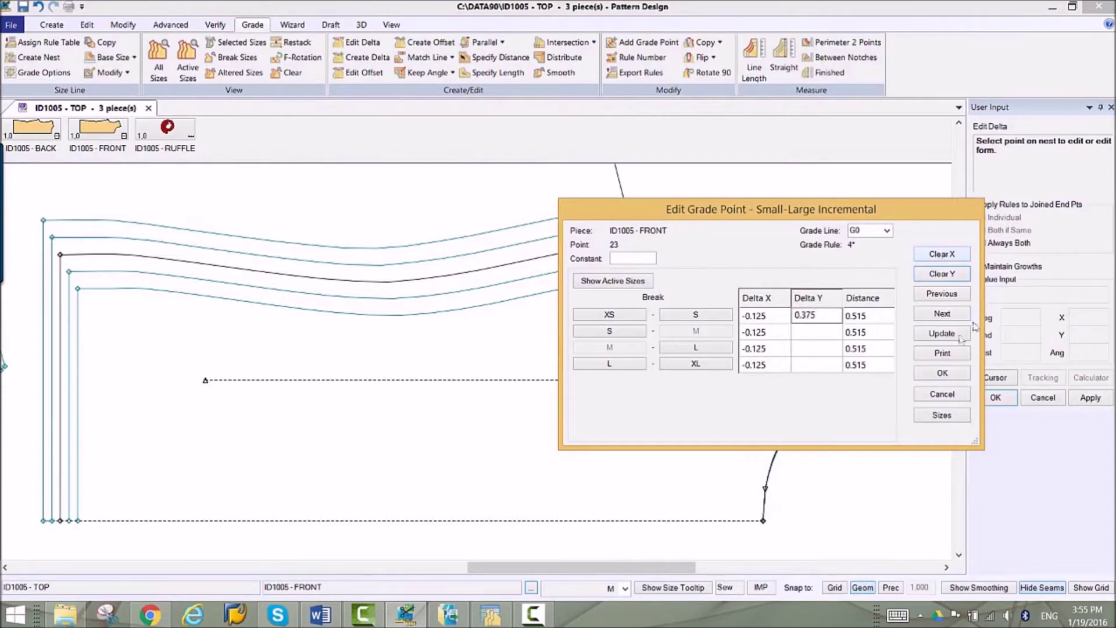
left_click(941, 334)
Give point 32 the same 0.375 Y growth and accept the grade edits.
left_click_drag(791, 211, 779, 320)
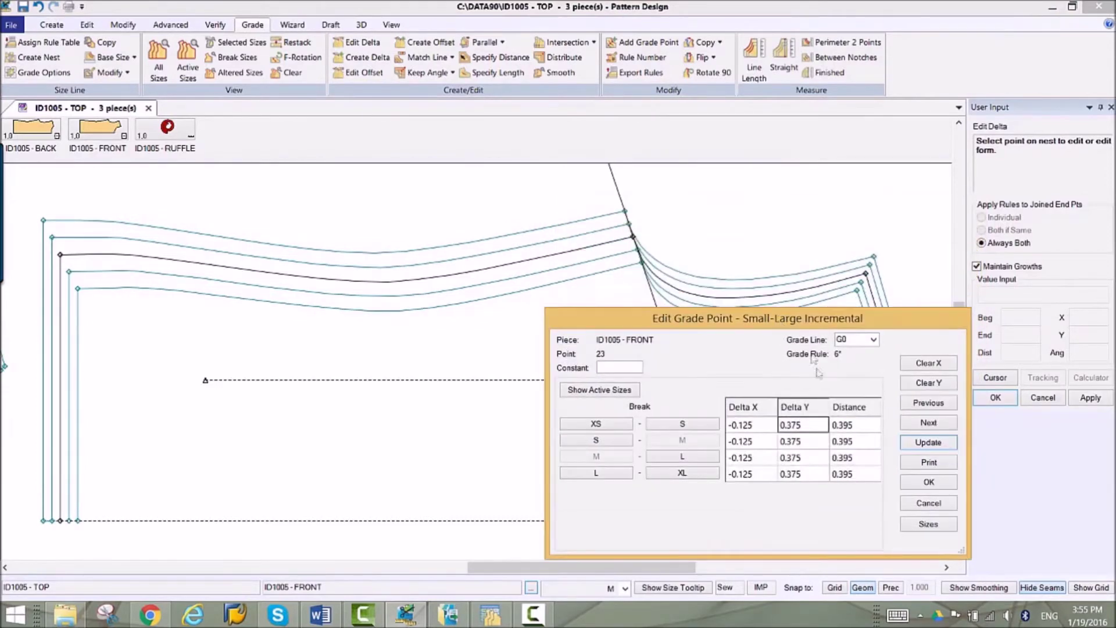
left_click(929, 403)
left_click(932, 385)
type("0.")
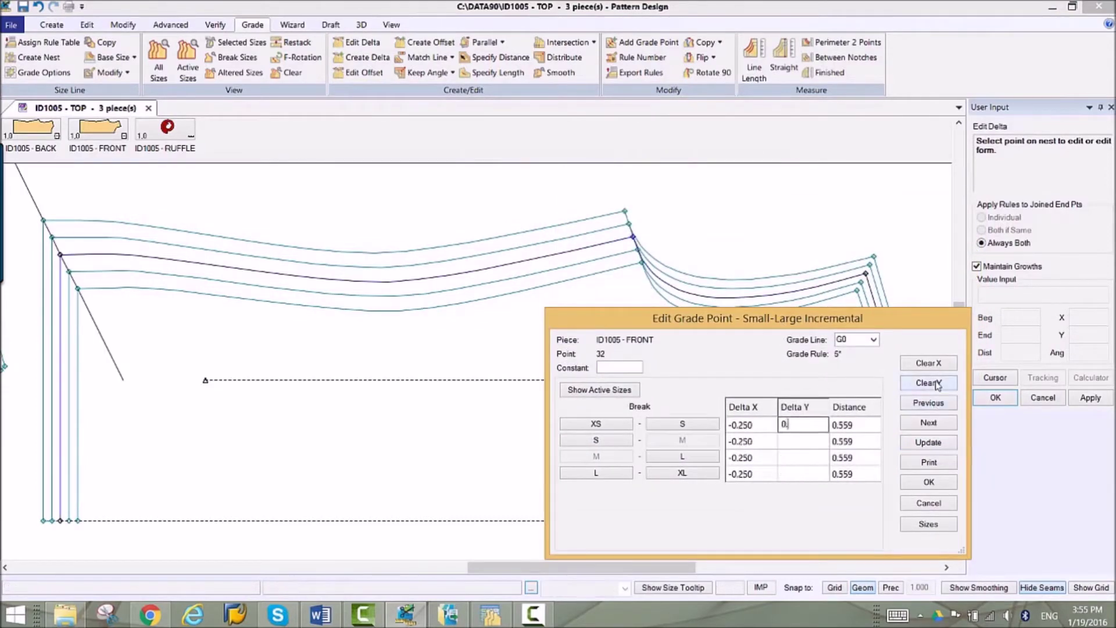
left_click(931, 442)
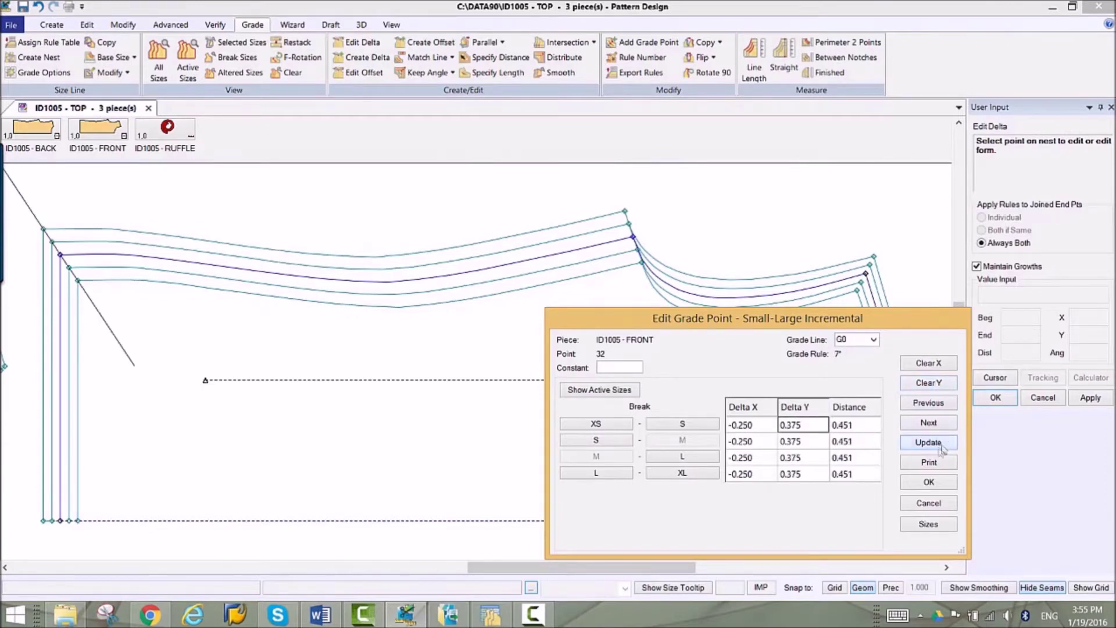
left_click(930, 482)
left_click(719, 42)
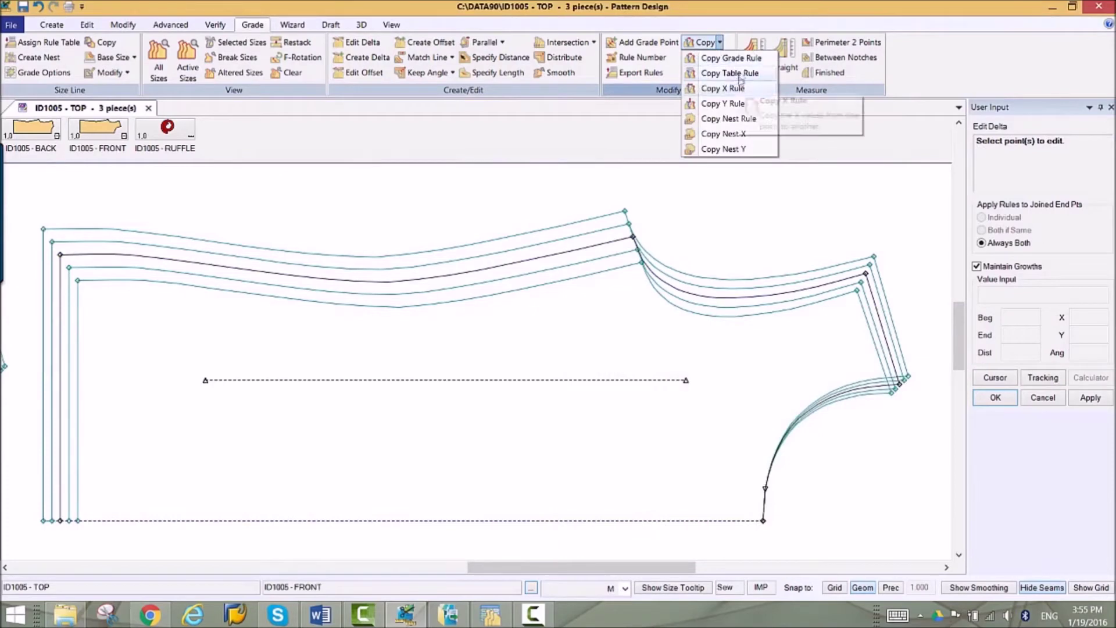
Copy the reference point's Y rule onto the front piece's right-hand shoulder-end points.
left_click(722, 104)
left_click(630, 237)
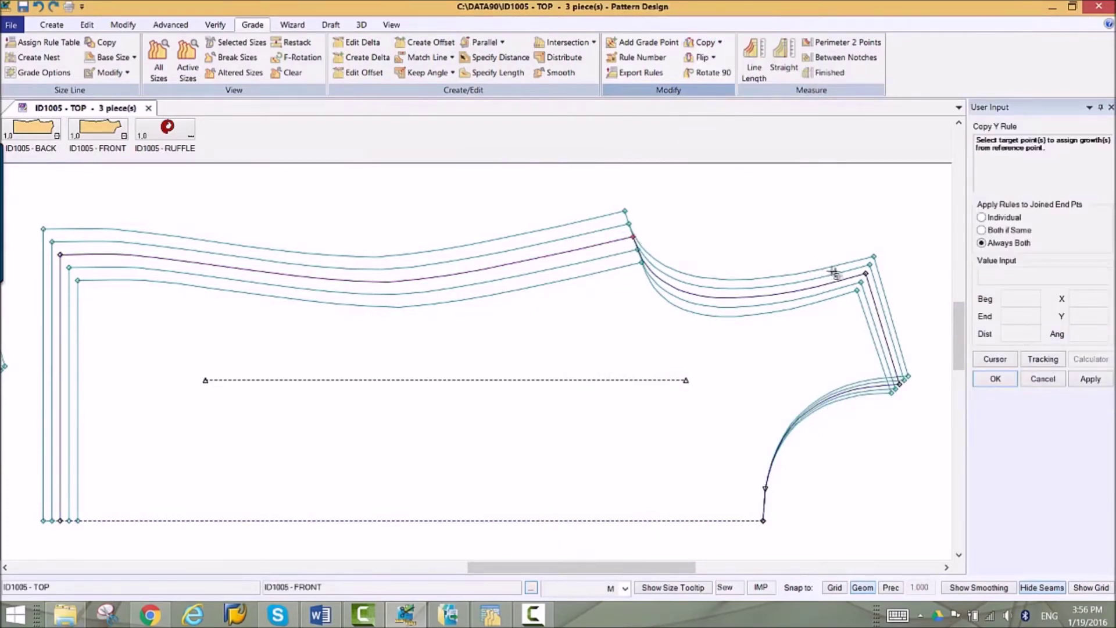
left_click_drag(851, 230, 916, 397)
right_click(846, 232)
Halve point 13's Delta Y growth to 0.188 at every size break.
left_click(847, 232)
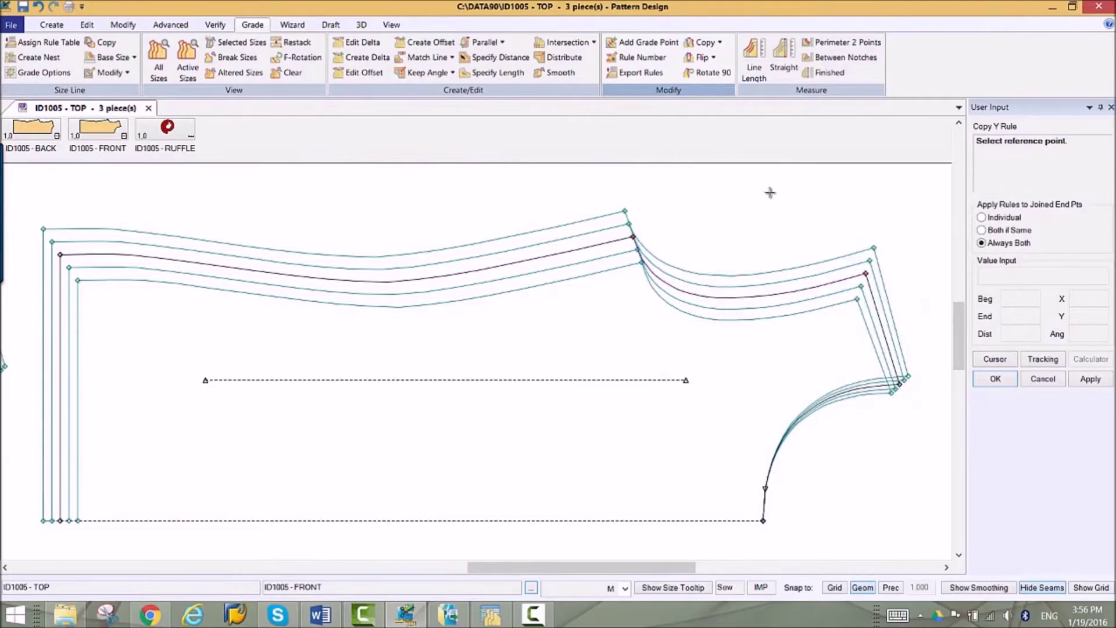
left_click(358, 41)
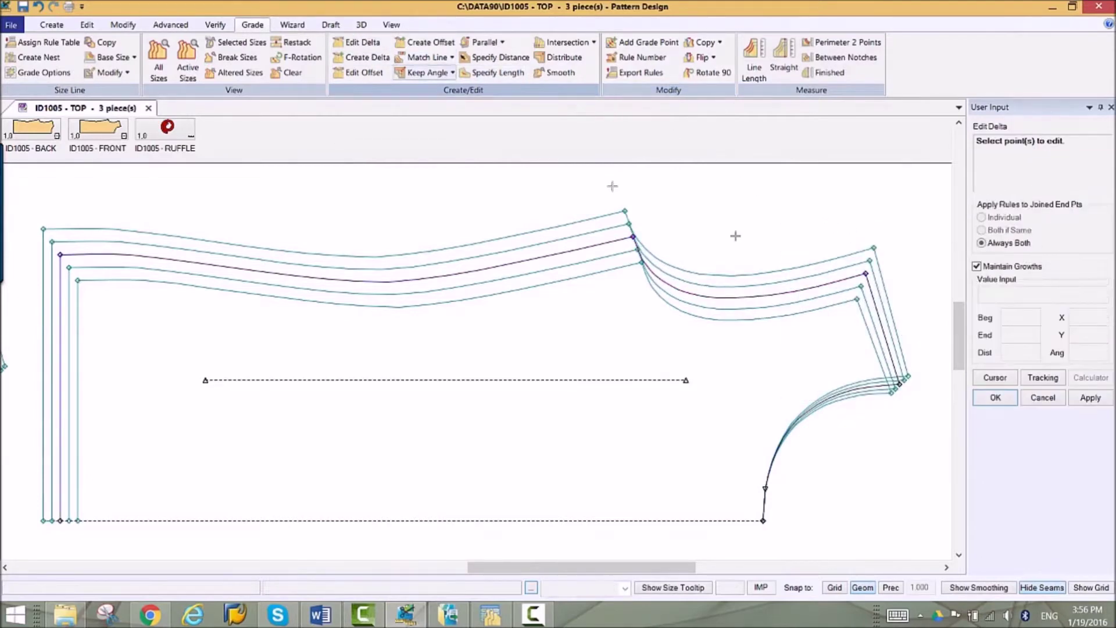
left_click(866, 274)
left_click_drag(778, 209, 556, 225)
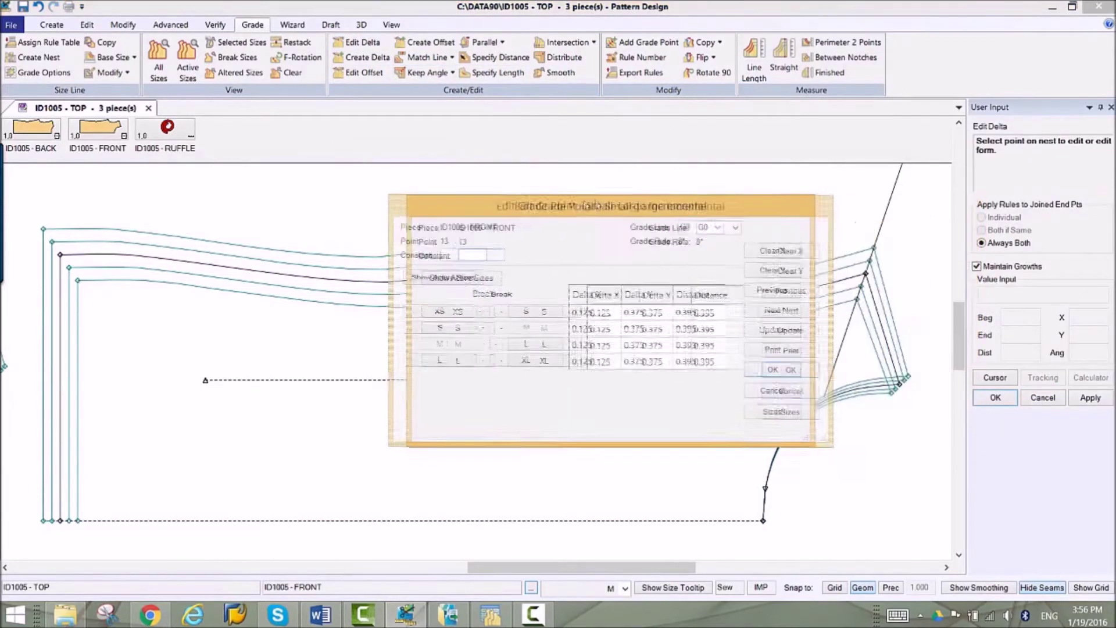
left_click(605, 319)
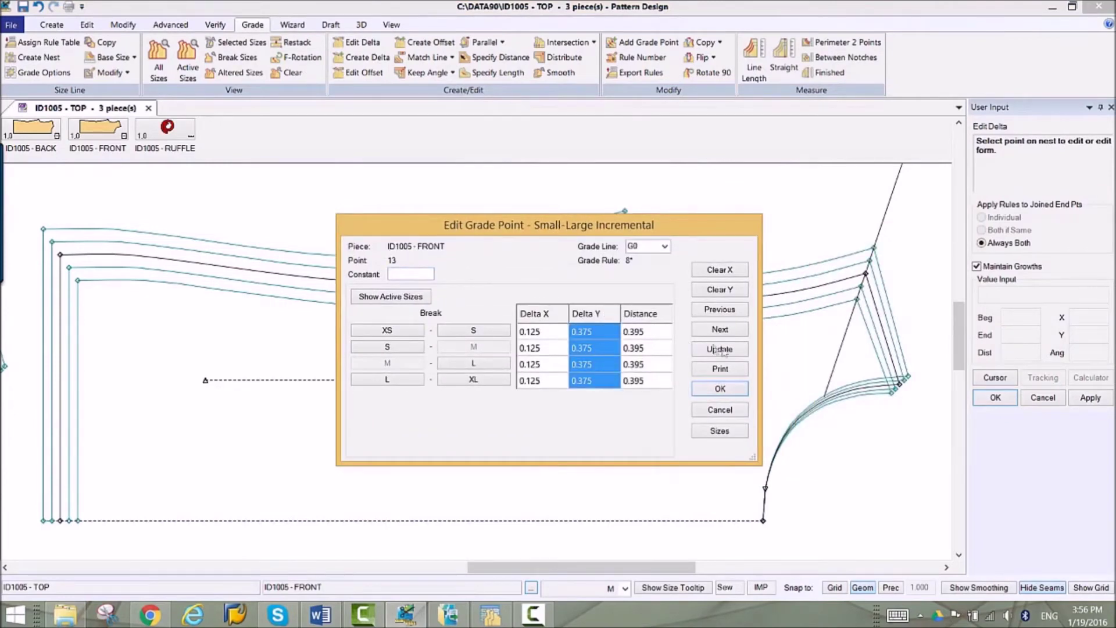
right_click(608, 360)
left_click(637, 367)
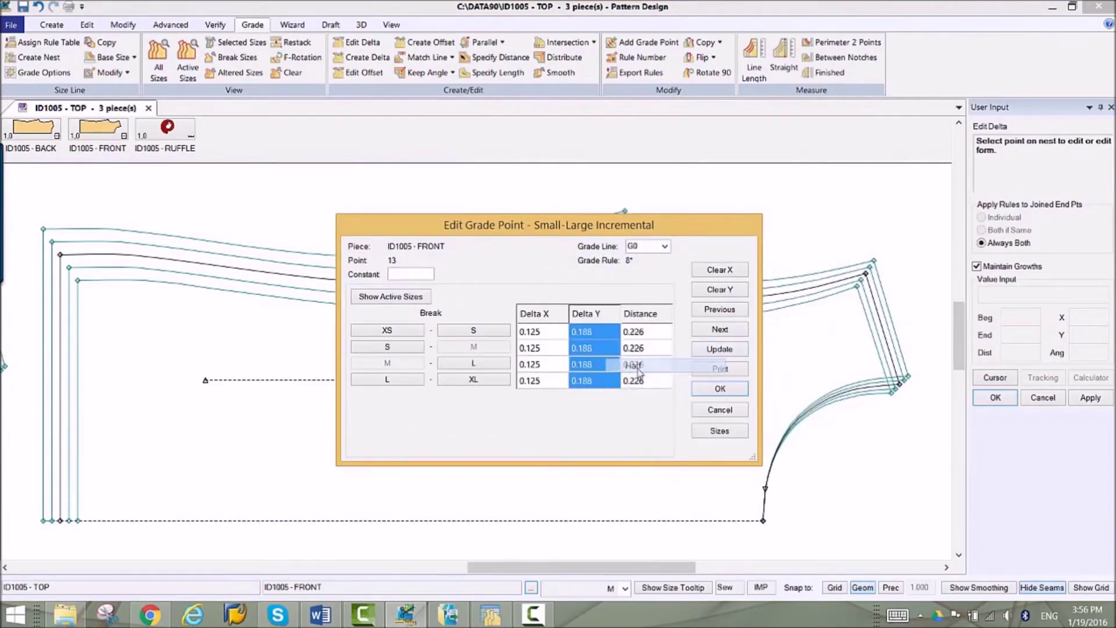
Accept point 13's halved growth and clear the shoulder line's existing length growths.
left_click(717, 389)
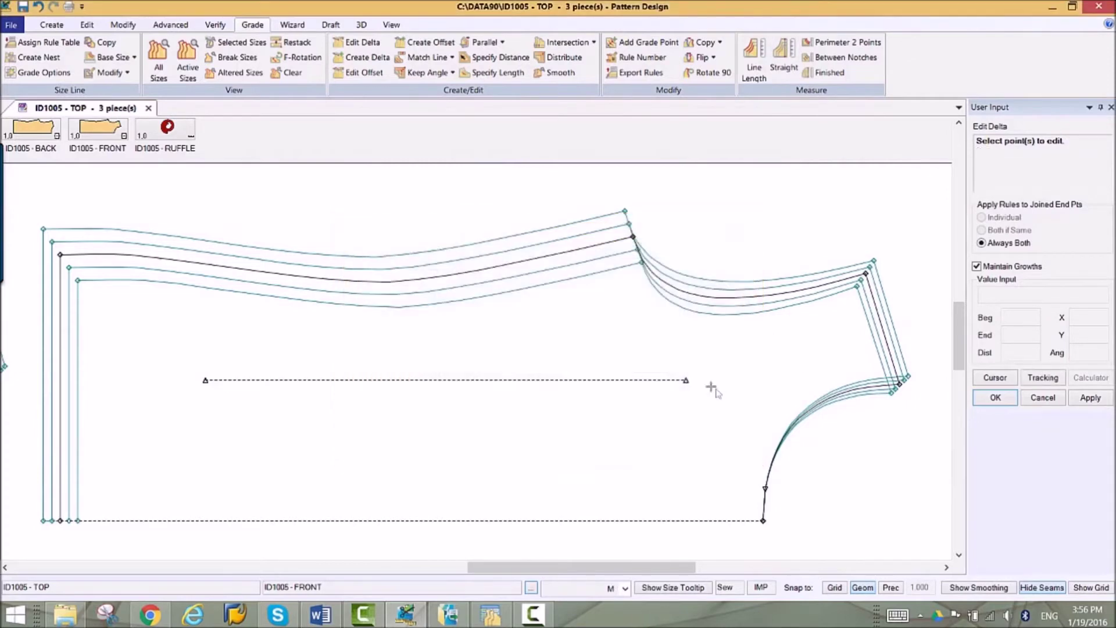
left_click(496, 74)
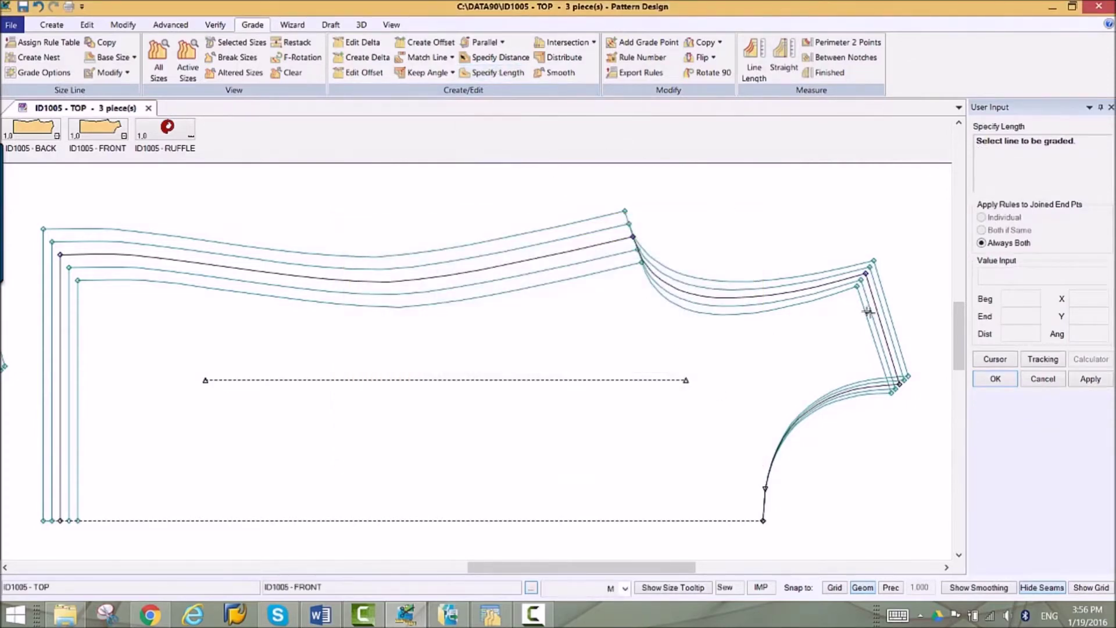
left_click(878, 305)
left_click(862, 272)
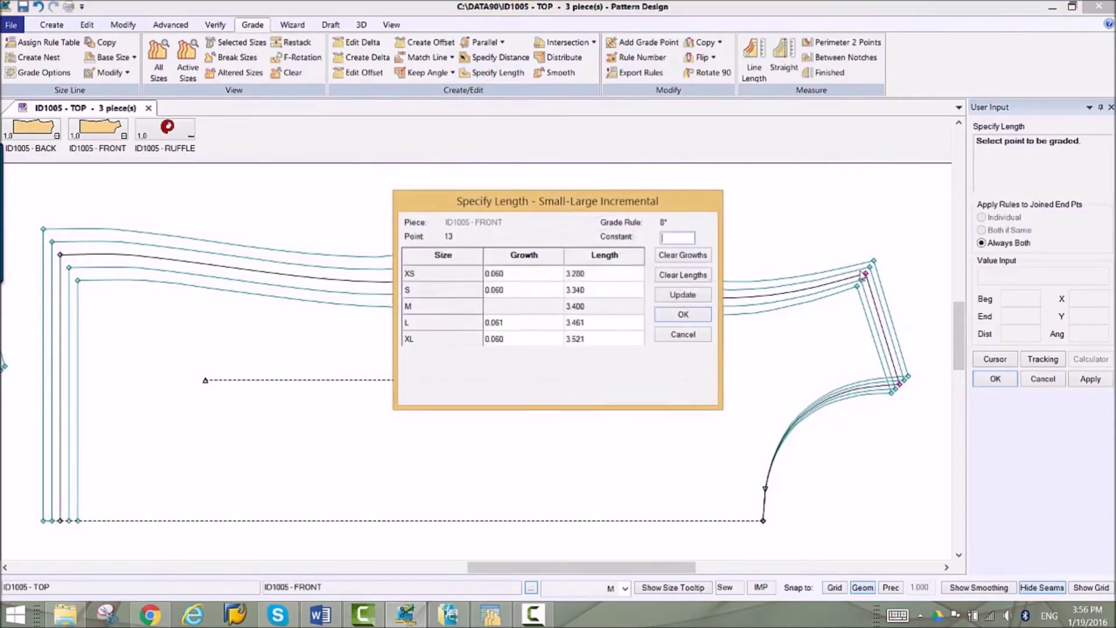
left_click(686, 257)
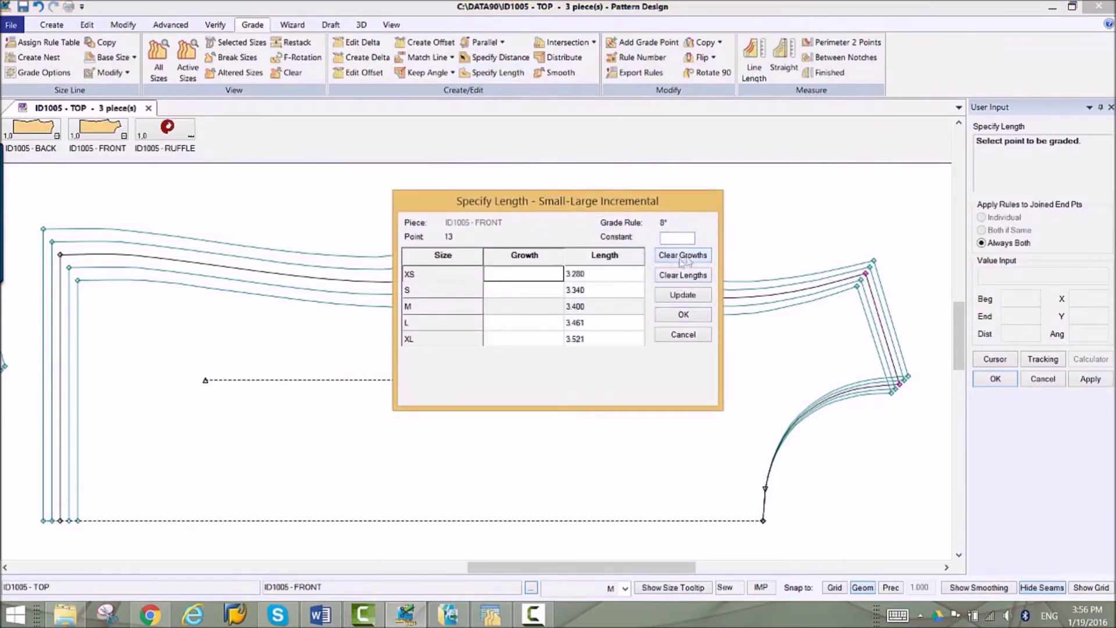
Enter 0.125 growth for XS and L, then measure the graded lengths 3.150–3.650.
left_click(519, 279)
left_click(508, 323)
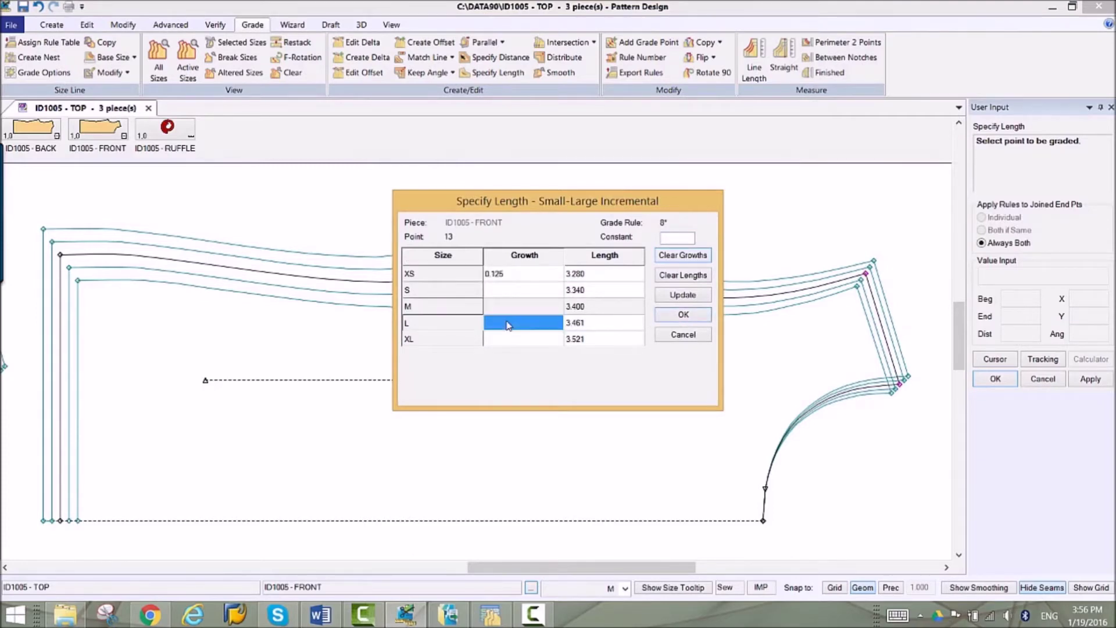
left_click(508, 323)
left_click(686, 300)
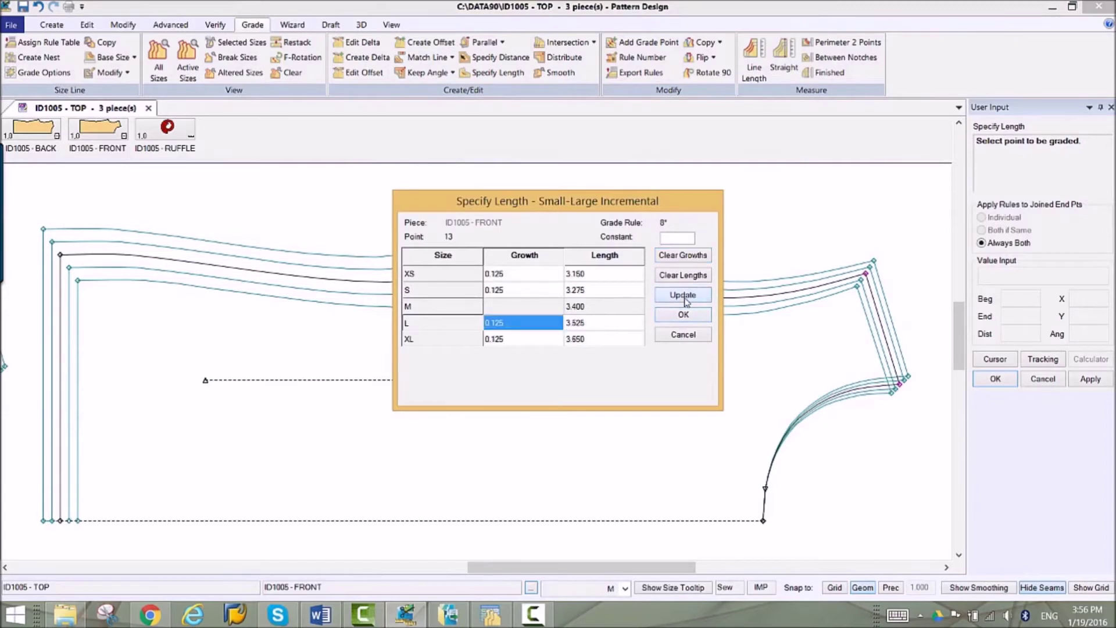
left_click(684, 315)
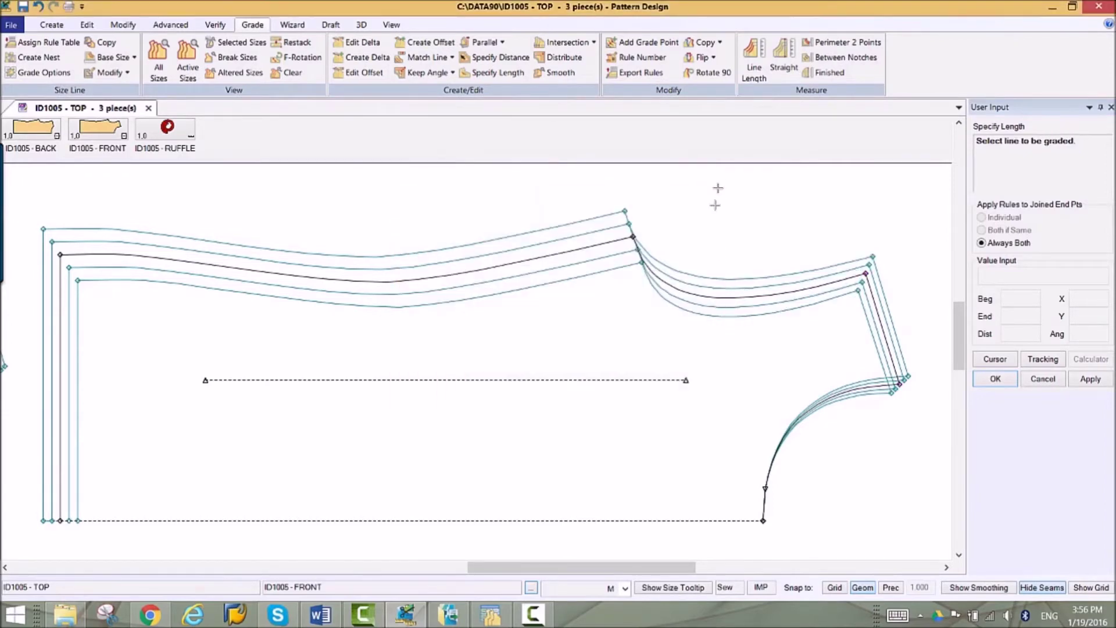
left_click(755, 60)
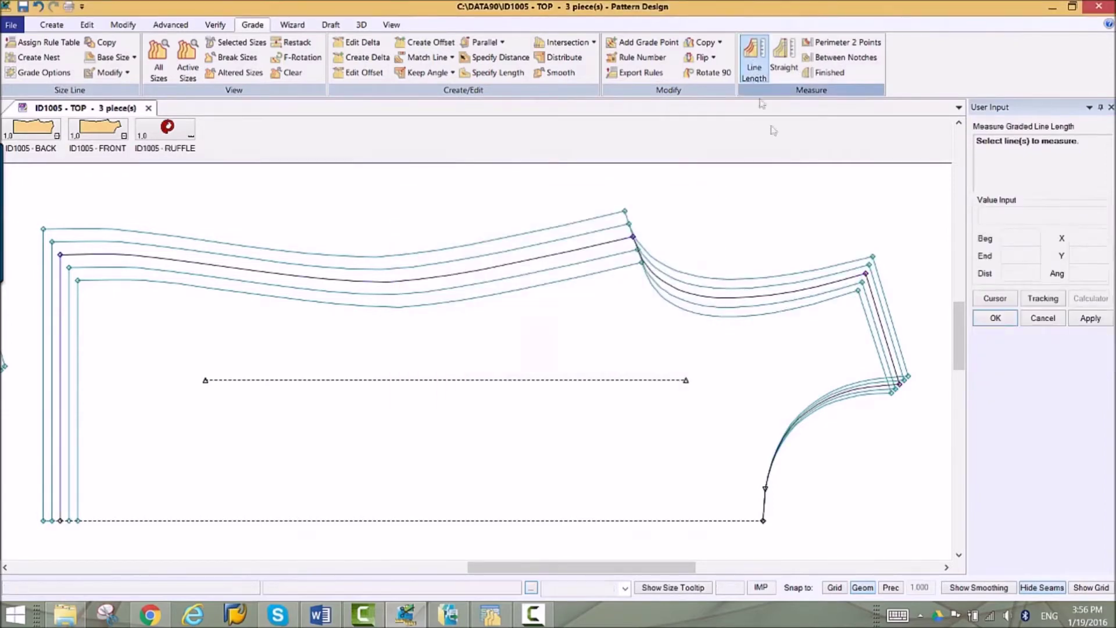
left_click(881, 319)
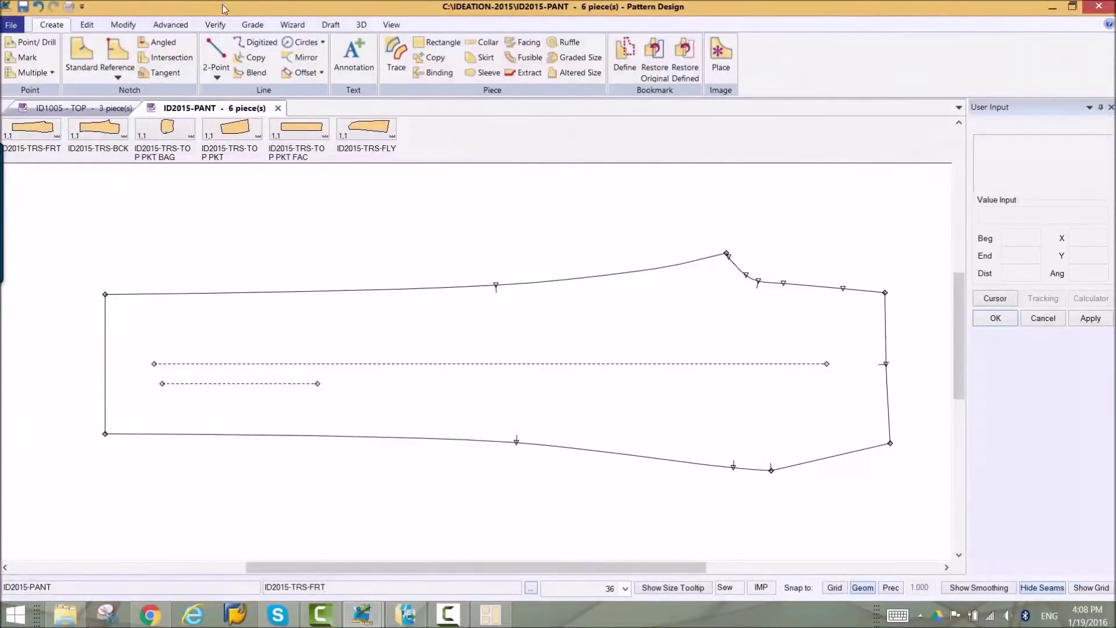
Show point numbers on the pant front and choose PANT as alteration library and size code.
left_click(394, 26)
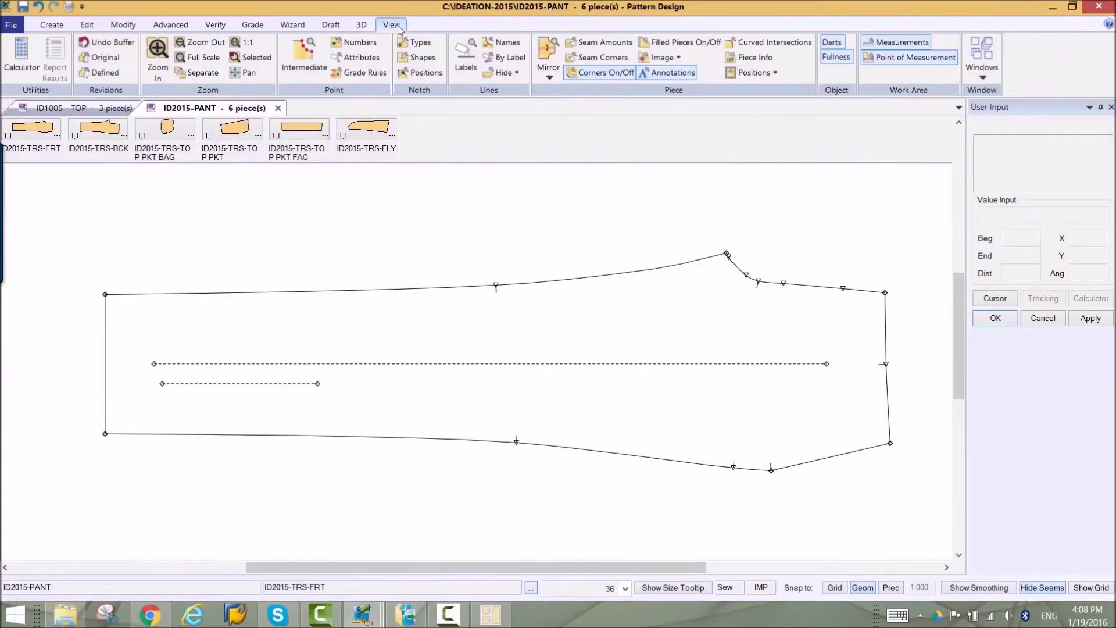
left_click(357, 43)
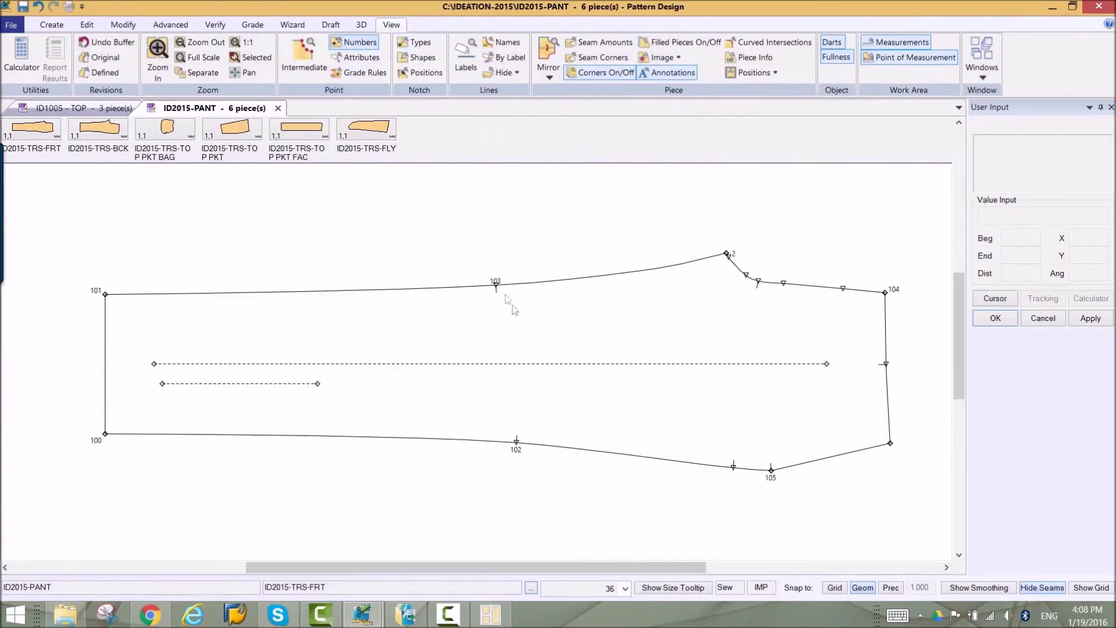
left_click(254, 26)
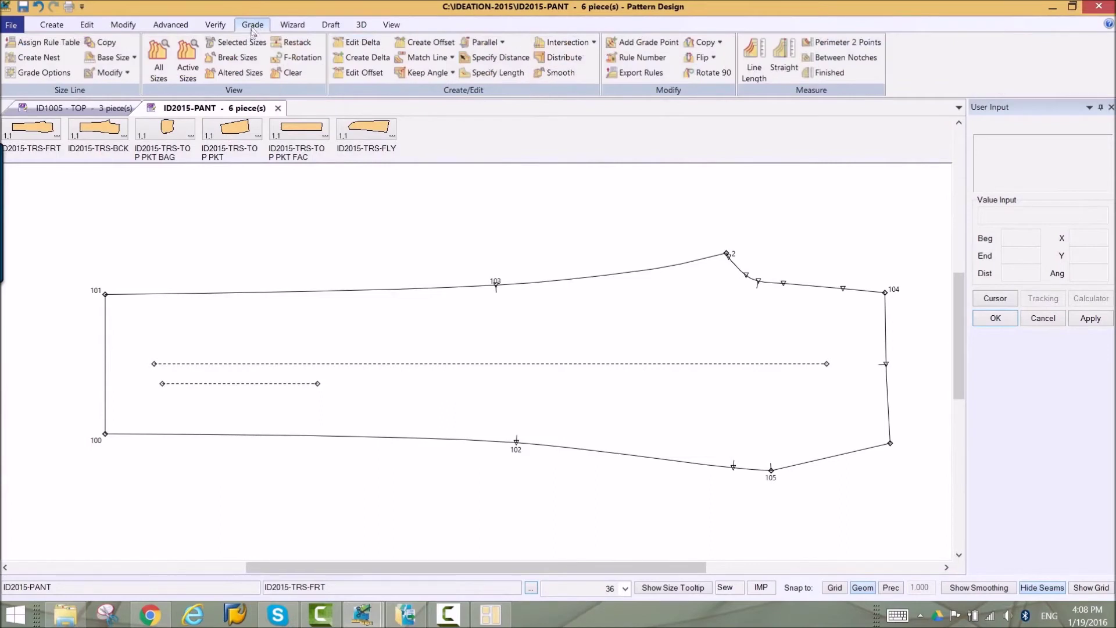
left_click(237, 73)
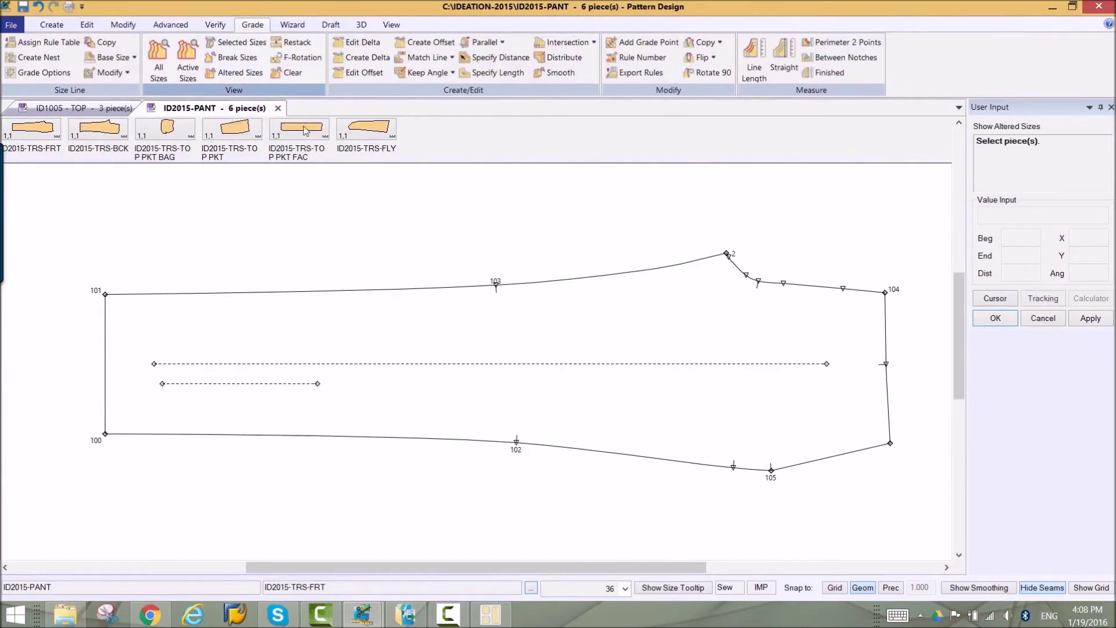
left_click(614, 326)
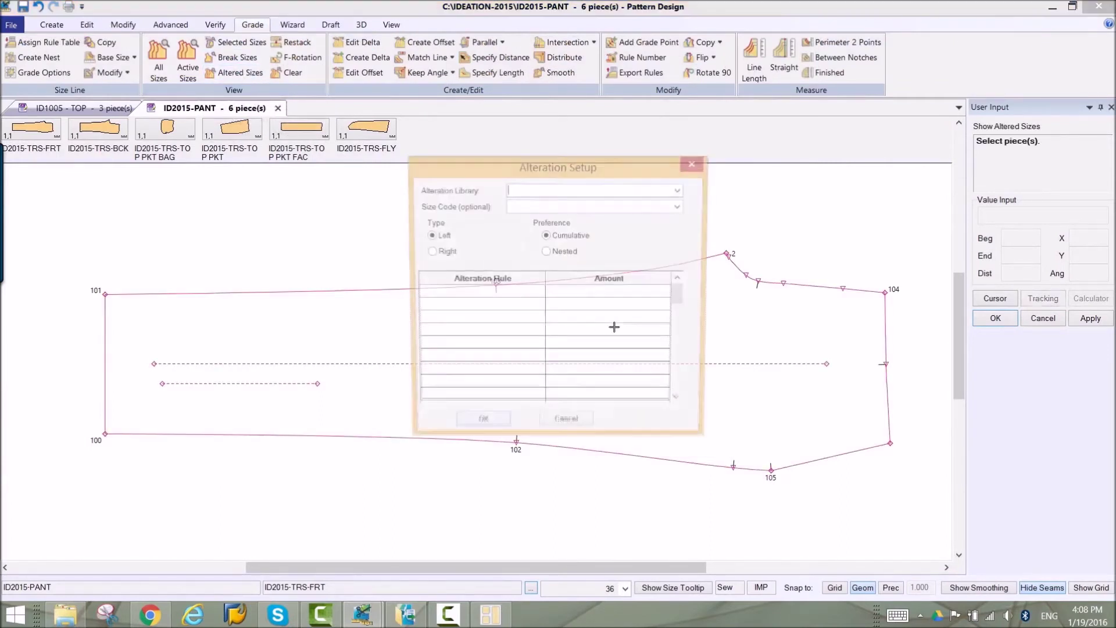
left_click(681, 190)
left_click(676, 200)
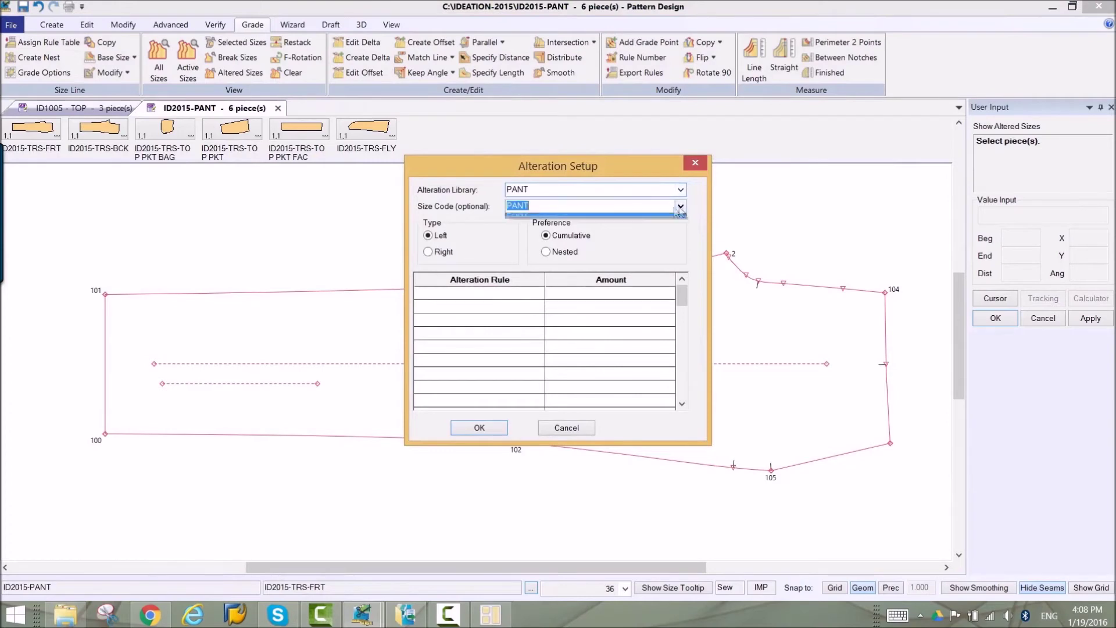
left_click(650, 220)
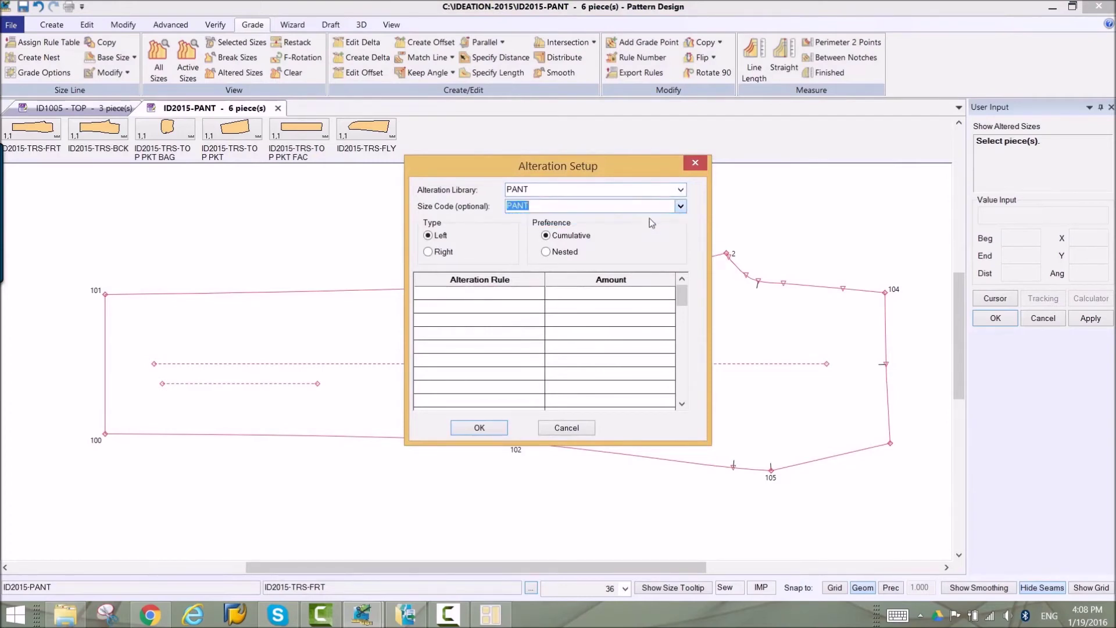
left_click(478, 427)
scroll(247, 192, "down", 2)
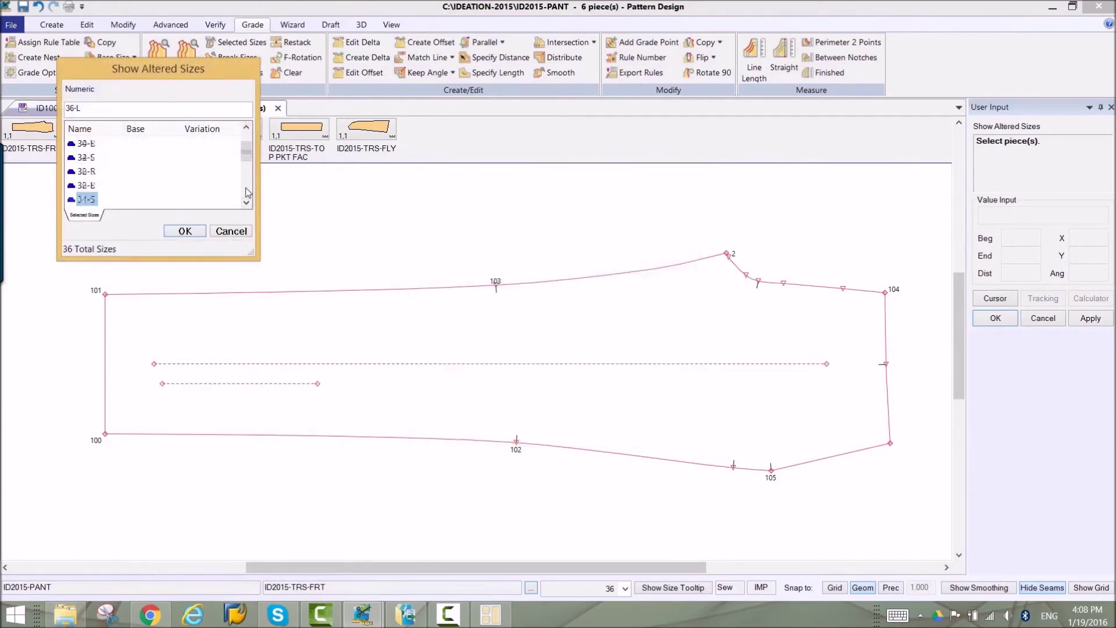
scroll(247, 192, "down", 2)
Display the 36-S, 36-R and 36-L altered sizes on the pant front, then finish.
left_click(87, 184, "ctrl")
left_click(185, 232)
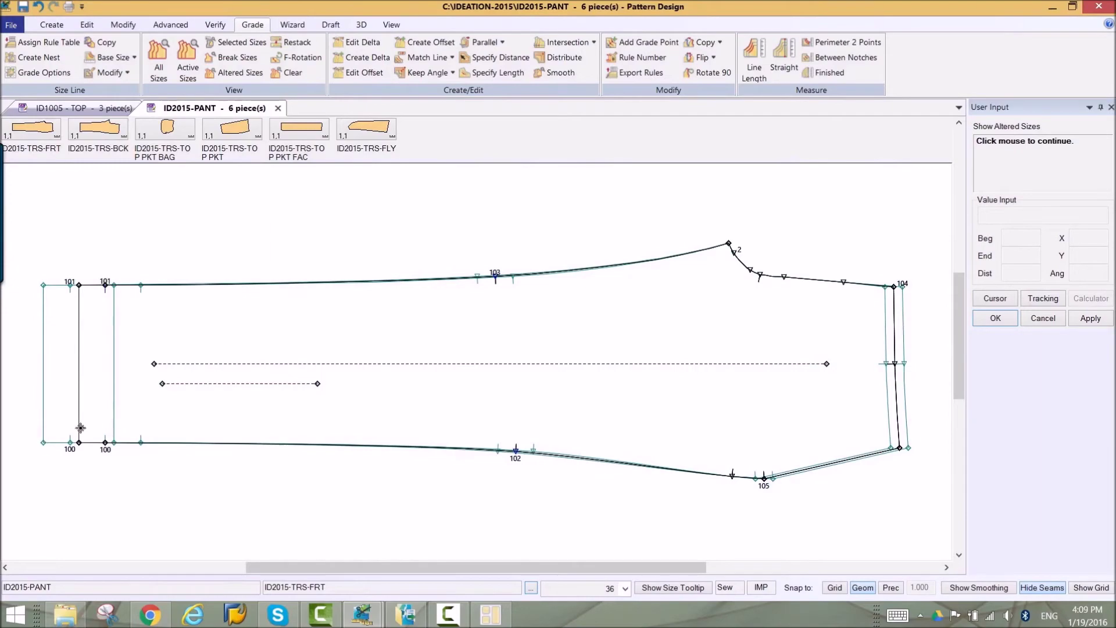
right_click(214, 230)
left_click(249, 236)
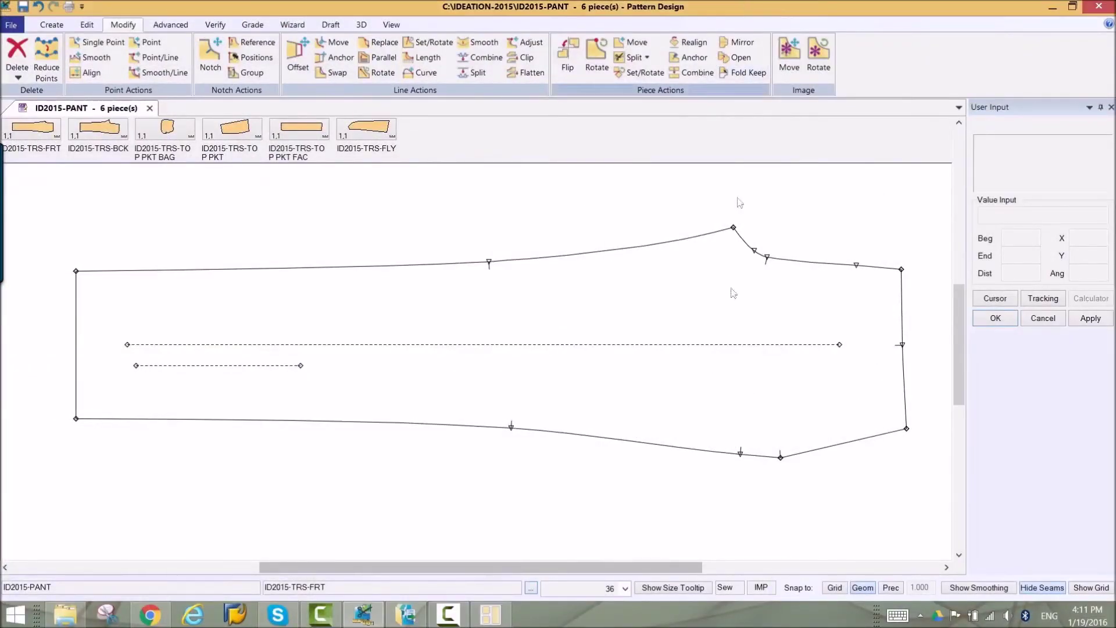
Run Show Nest All (Ctrl+N) on the trouser front piece and finish the command.
key("ctrl+n")
left_click(713, 393)
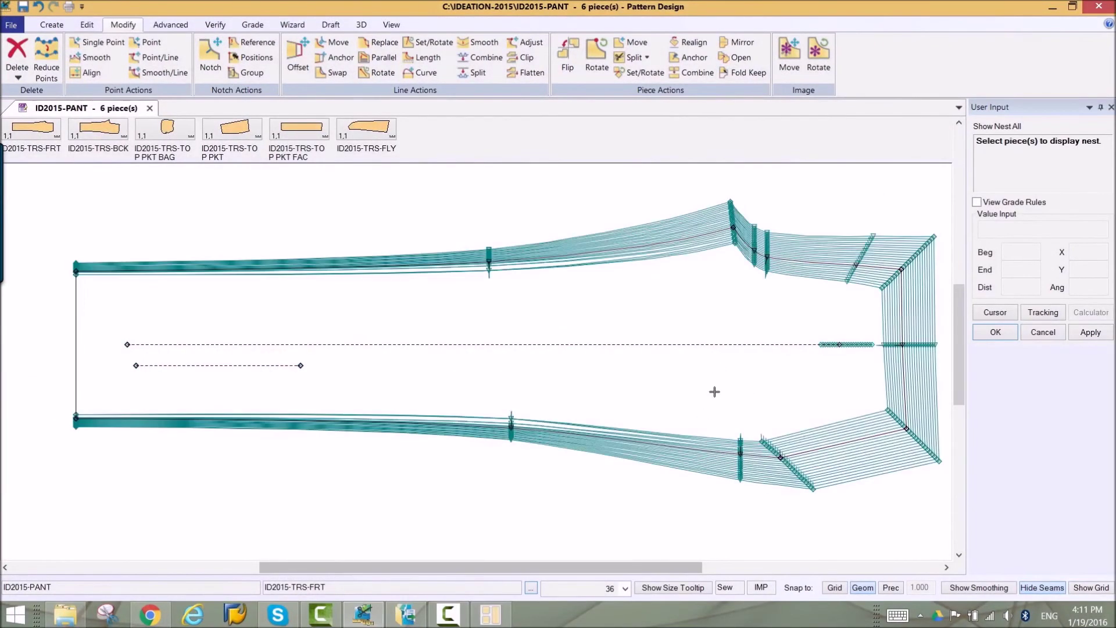
right_click(715, 391)
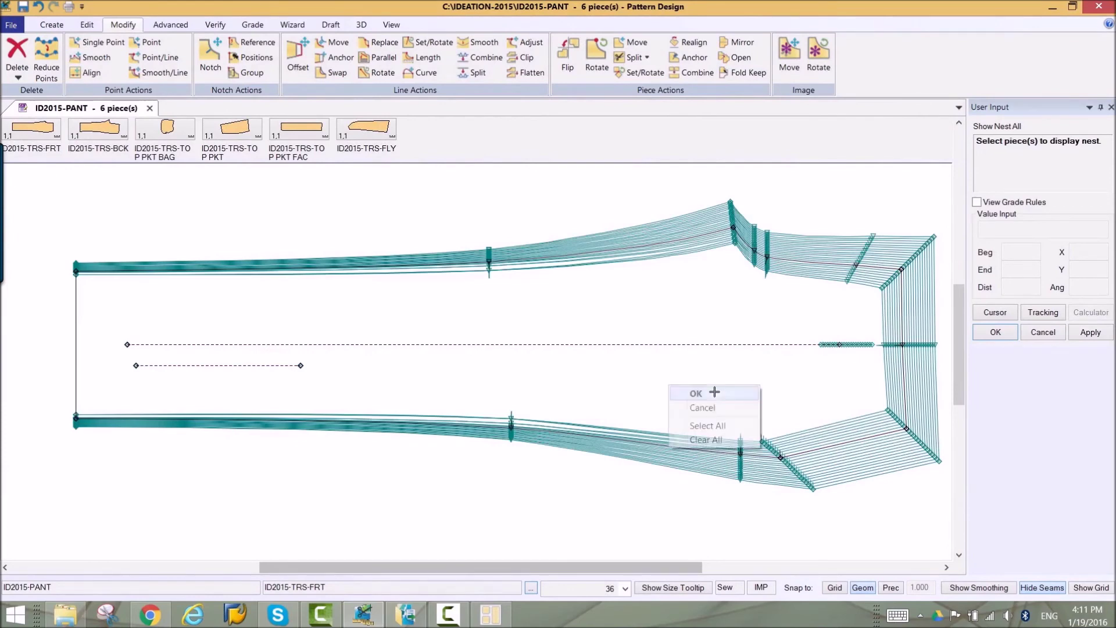
left_click(714, 393)
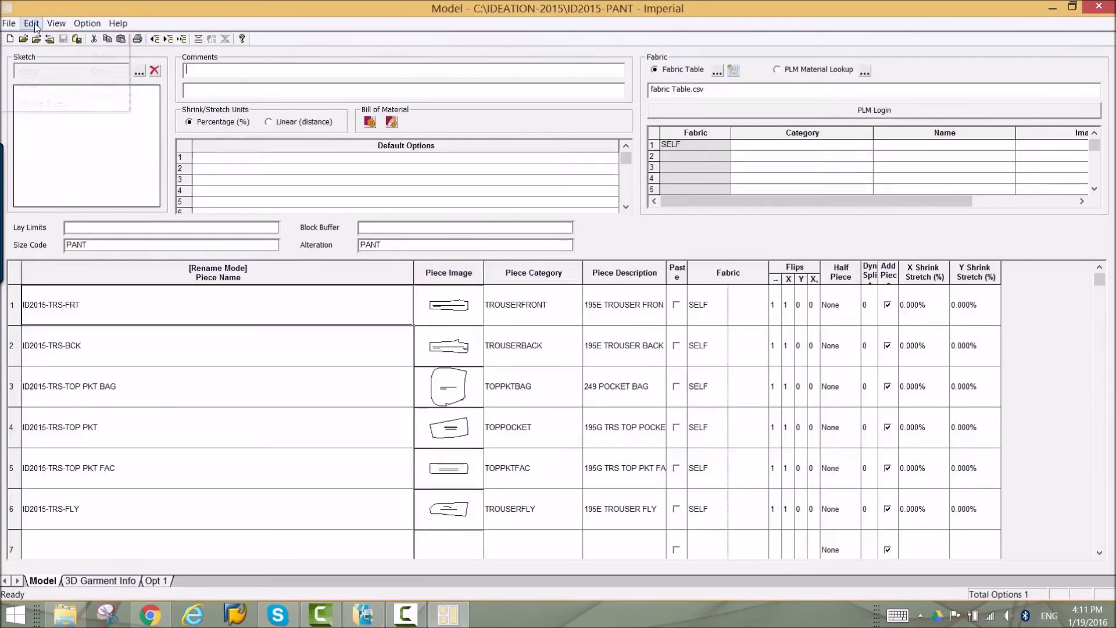
Open the PANT model's Active Sizes list, showing sizes 28–40 active.
left_click(35, 103)
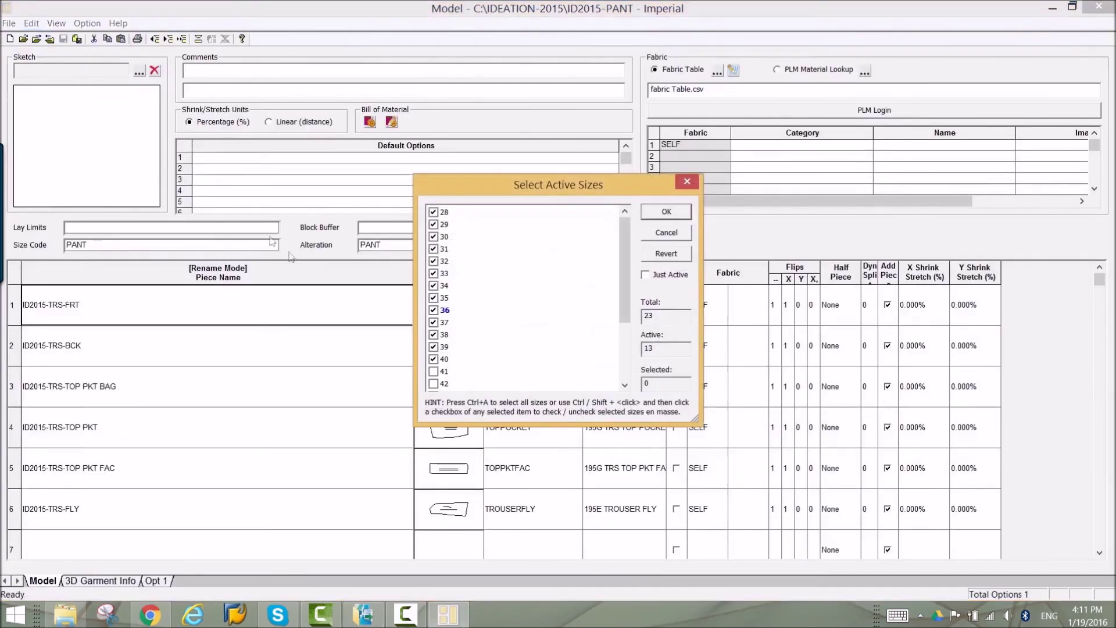
mouse_move(624, 287)
left_mouse_down()
mouse_move(626, 340)
mouse_move(626, 260)
left_mouse_up()
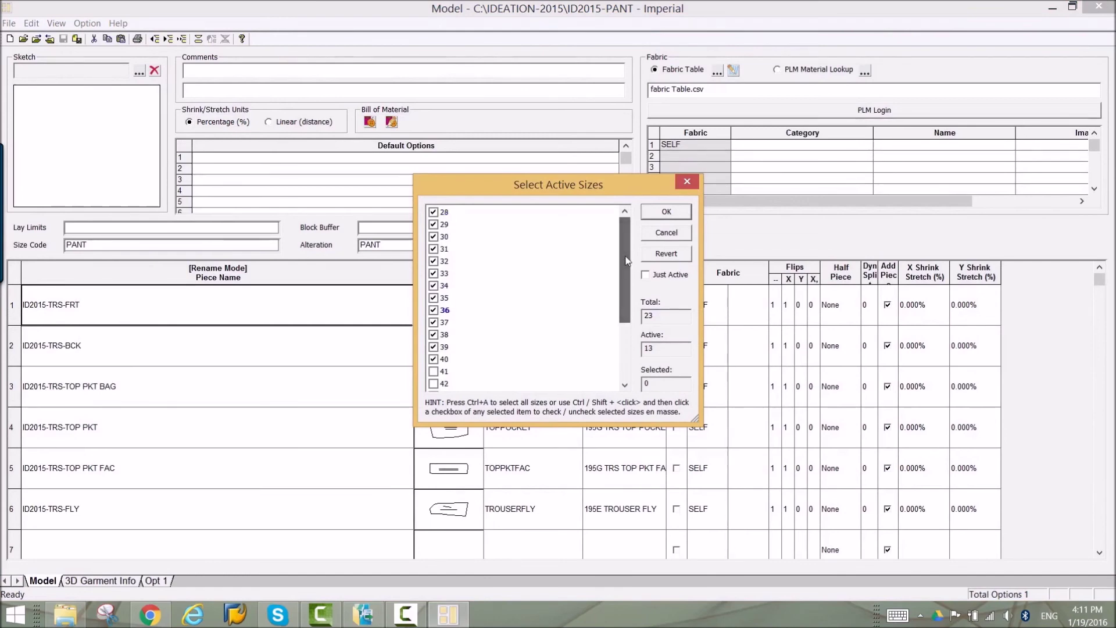
Confirm the 13 active sizes in the Select Active Sizes dialog.
left_click(666, 211)
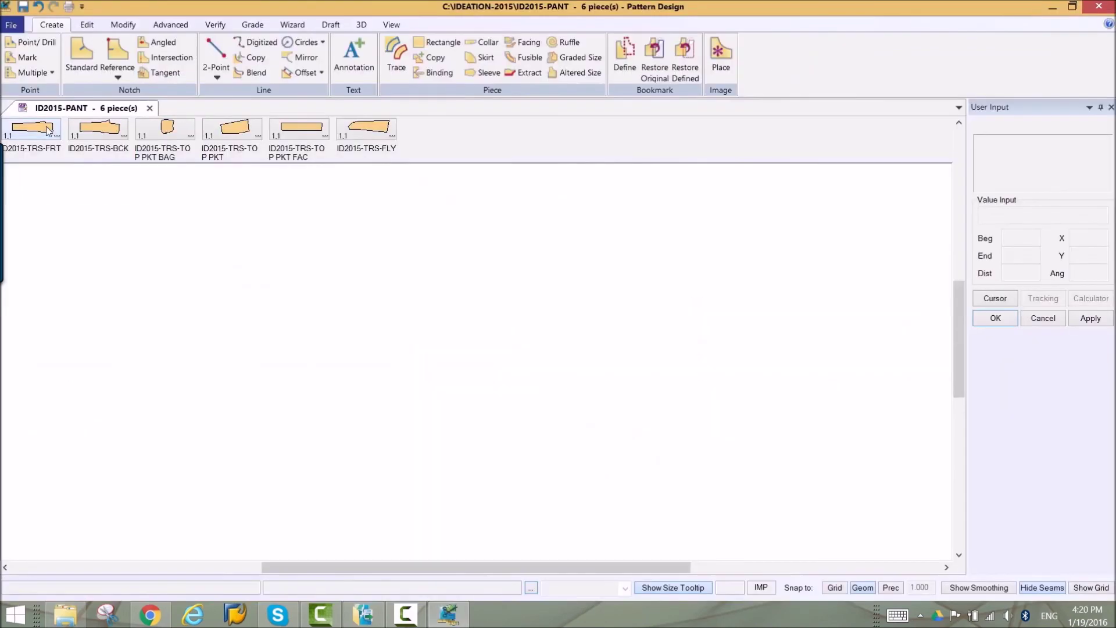